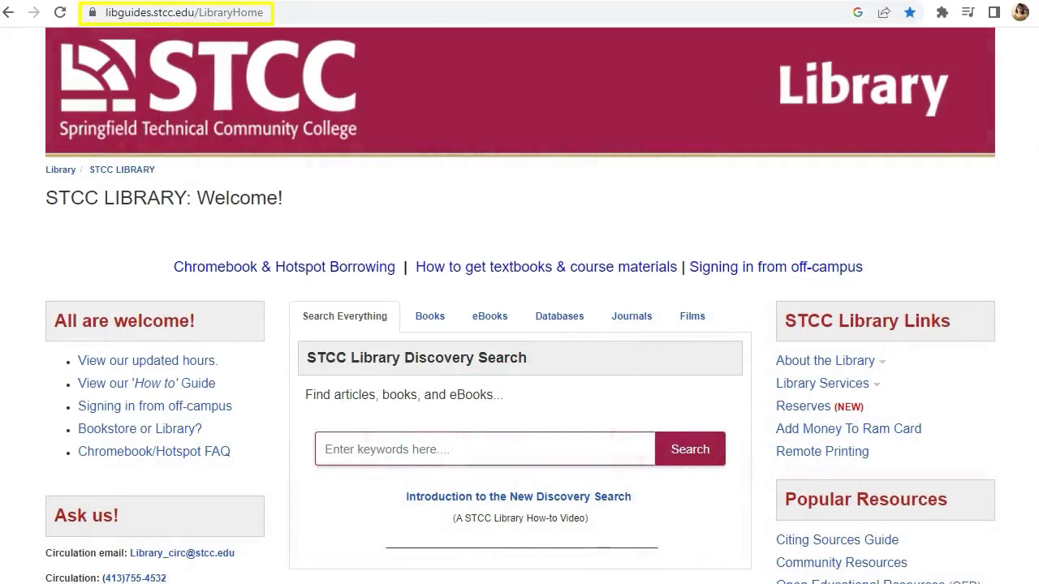
Find MyBib under M in the library's A-Z database list and open it.
{"action": "left_click", "coordinate": [559, 320]}
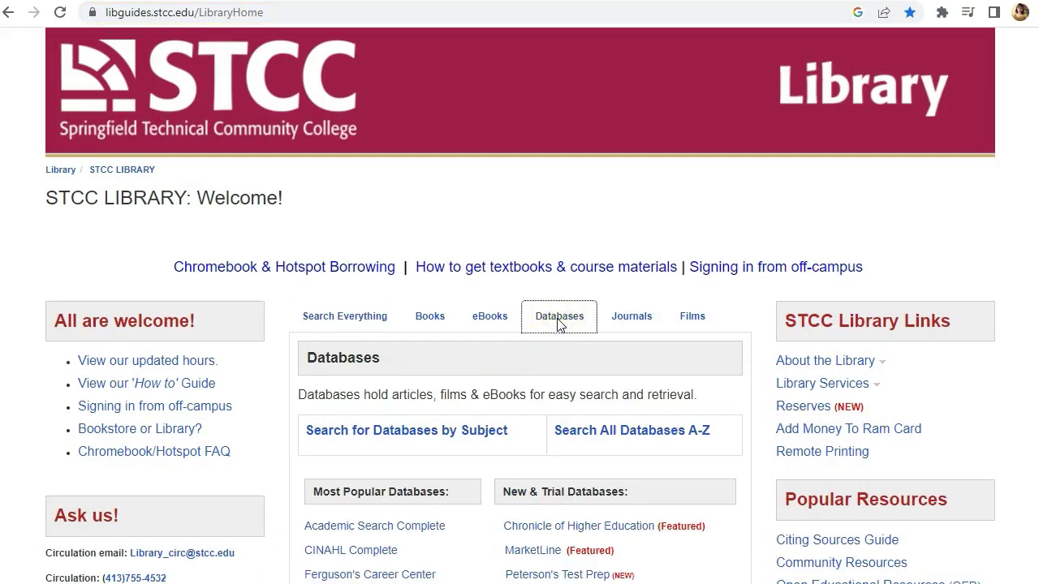
{"action": "left_click", "coordinate": [588, 430]}
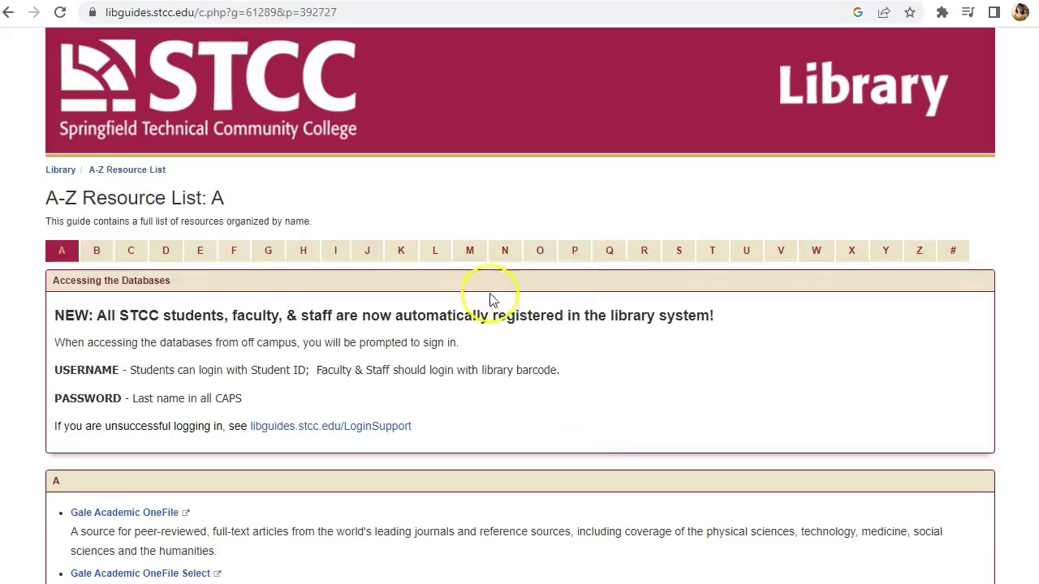
{"action": "left_click", "coordinate": [470, 251]}
{"action": "scroll", "coordinate": [422, 374], "scroll_direction": "down", "scroll_amount": 3}
{"action": "scroll", "coordinate": [422, 373], "scroll_direction": "down", "scroll_amount": 1}
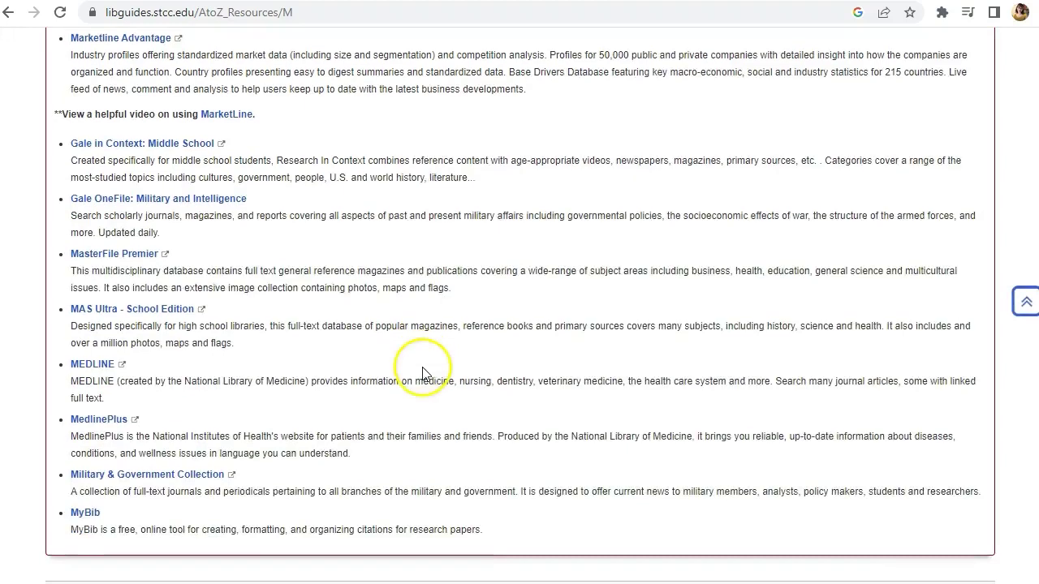
{"action": "left_click", "coordinate": [98, 520]}
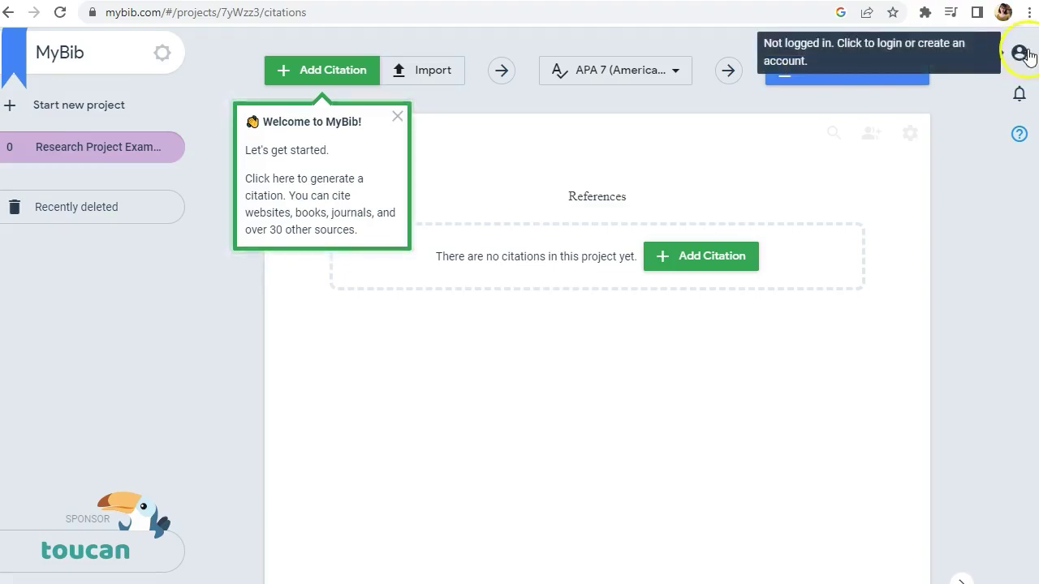
Open the registration page for a free MyBib account and look through its sign-up form.
{"action": "left_click", "coordinate": [1019, 54]}
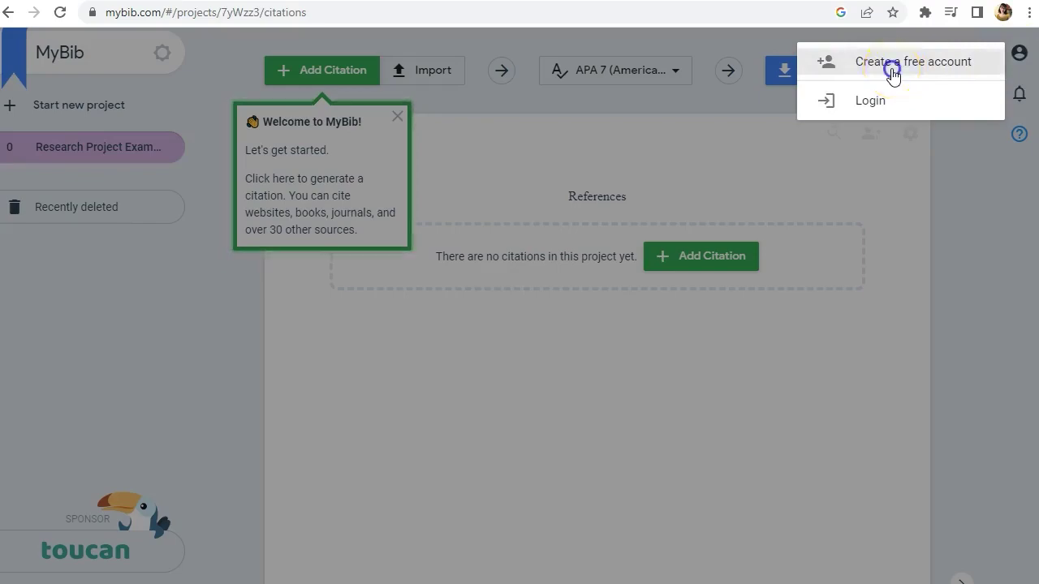
{"action": "left_click", "coordinate": [893, 73]}
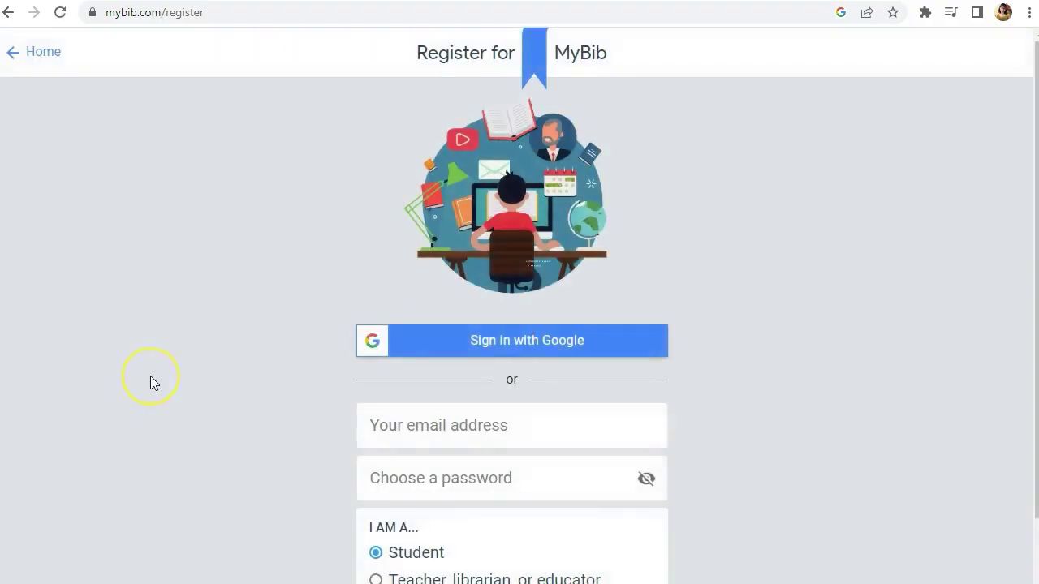
{"action": "scroll", "coordinate": [150, 377], "scroll_direction": "down", "scroll_amount": 2}
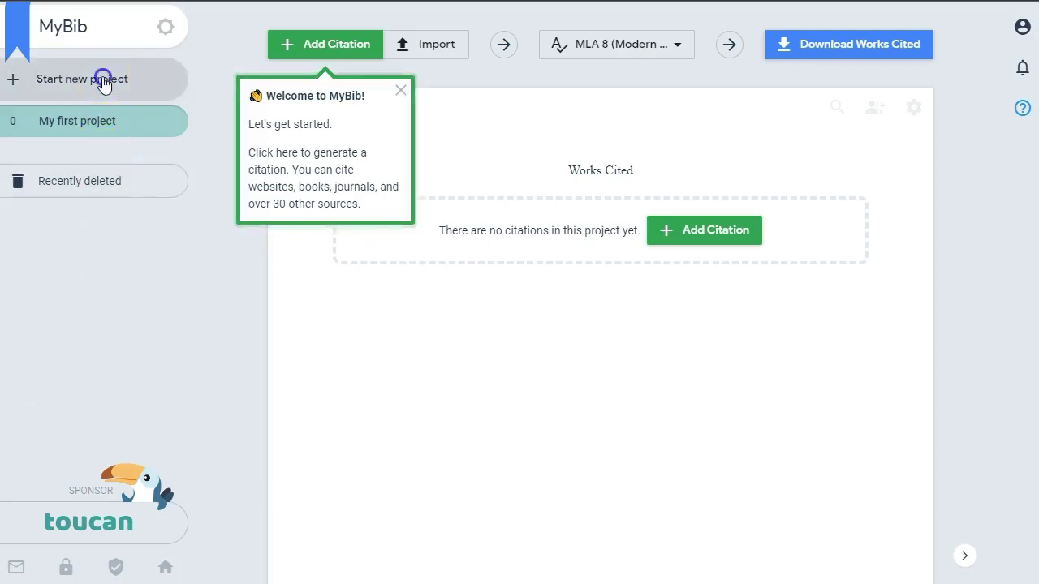
Create a new project named "Research Project Example".
{"action": "left_click", "coordinate": [104, 79]}
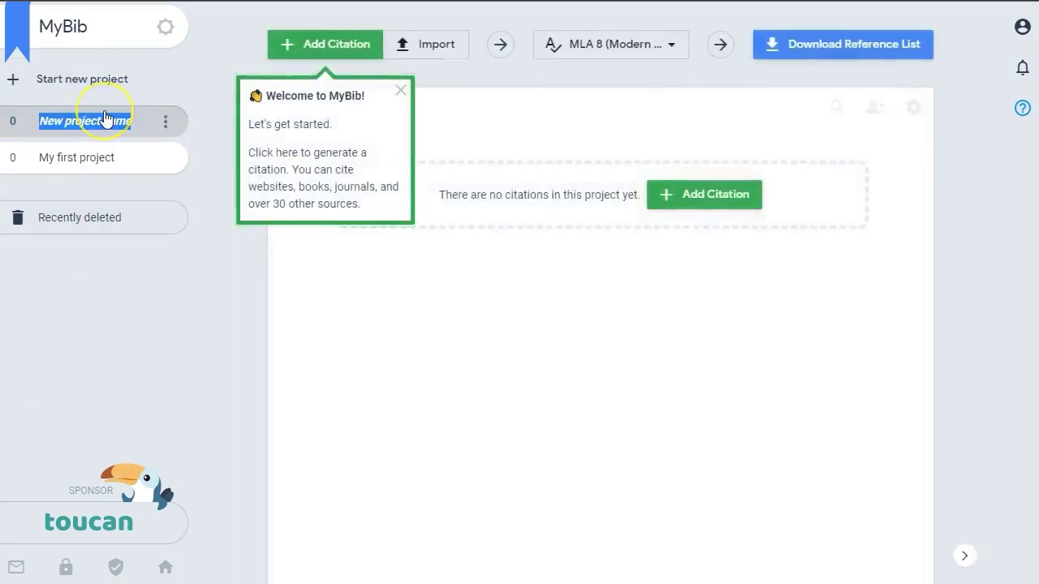
{"action": "type", "text": "R"}
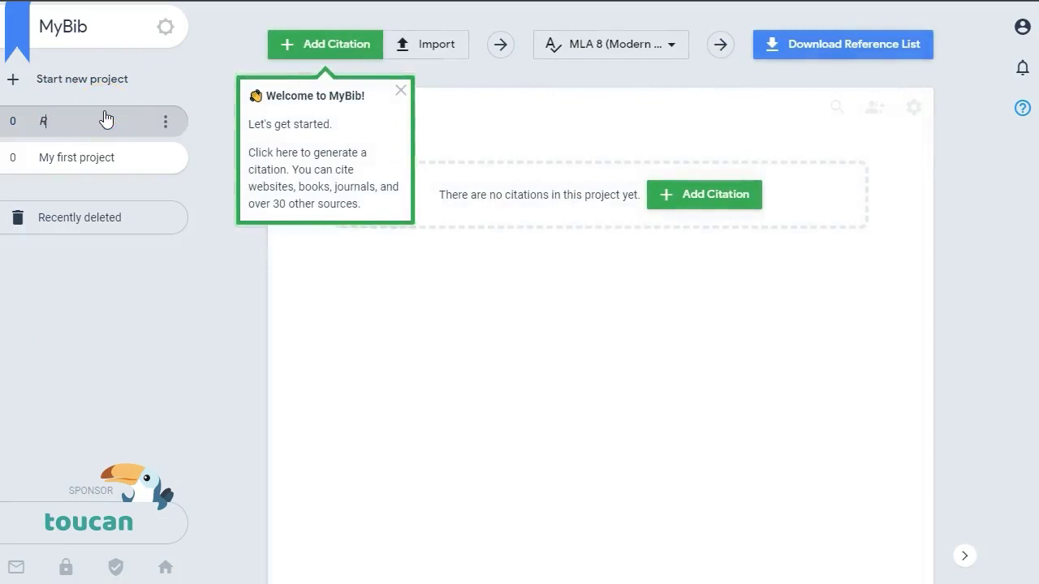
{"action": "type", "text": "esearch"}
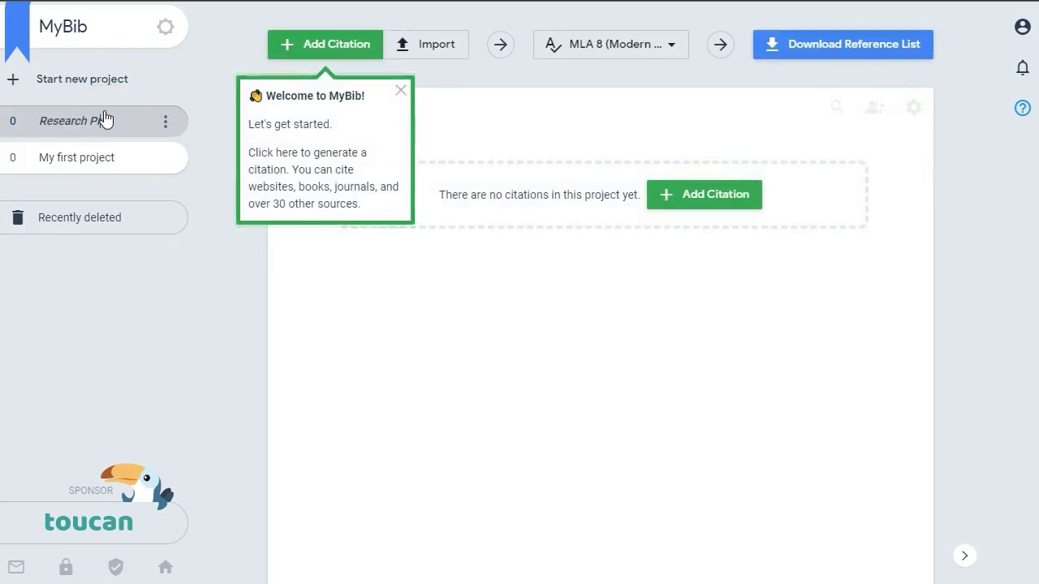
{"action": "type", "text": " Project Example"}
{"action": "key", "text": "Return"}
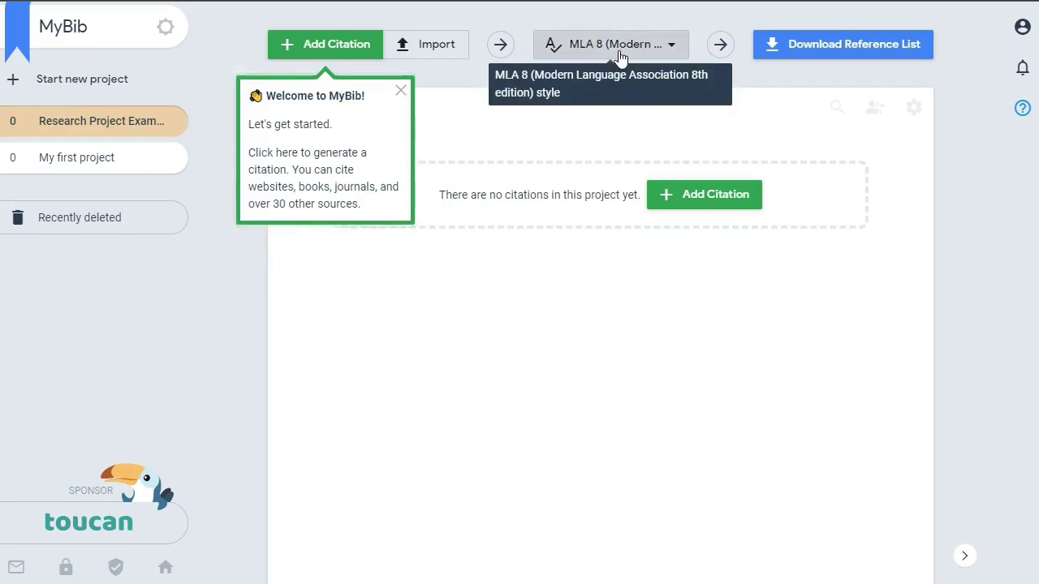
Change the project's citation style to APA 7.
{"action": "left_click", "coordinate": [619, 51]}
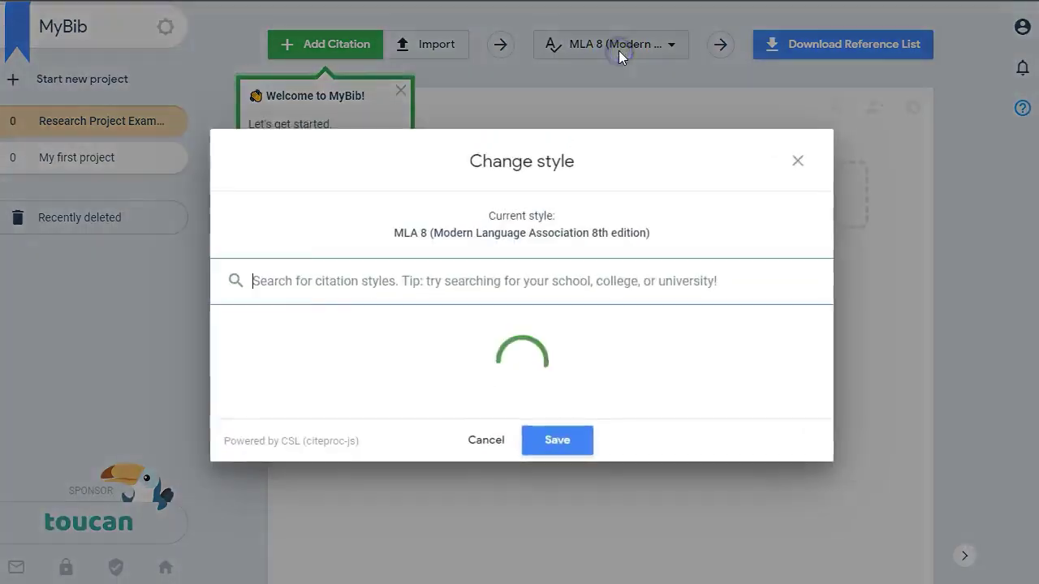
{"action": "left_click", "coordinate": [573, 298]}
{"action": "left_click", "coordinate": [557, 568]}
{"action": "left_click", "coordinate": [557, 568]}
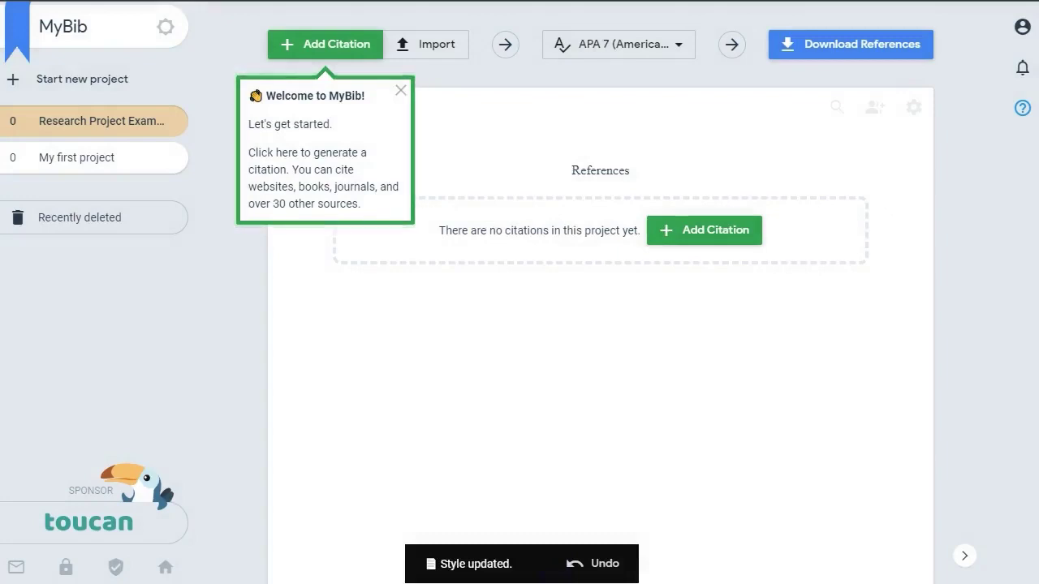
{"action": "left_click", "coordinate": [696, 240]}
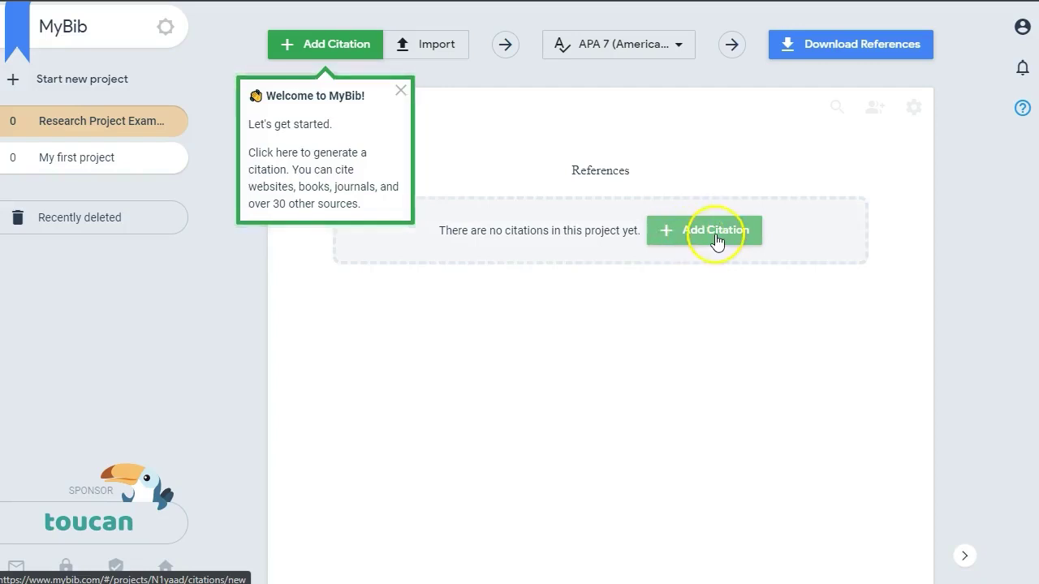
{"action": "left_click", "coordinate": [716, 239]}
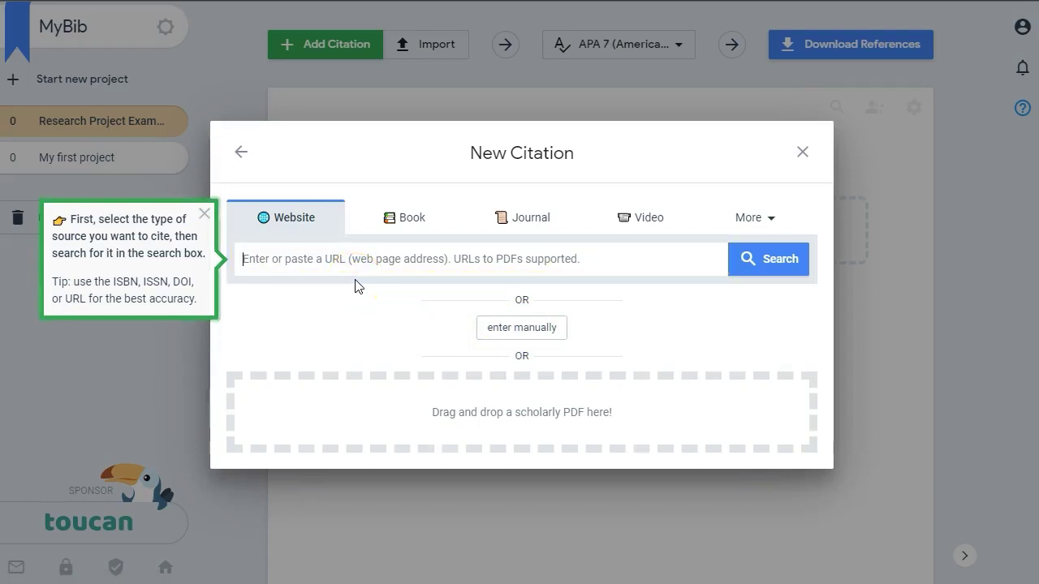
{"action": "left_click", "coordinate": [320, 258]}
{"action": "type", "text": "https://www.bls.gov/"}
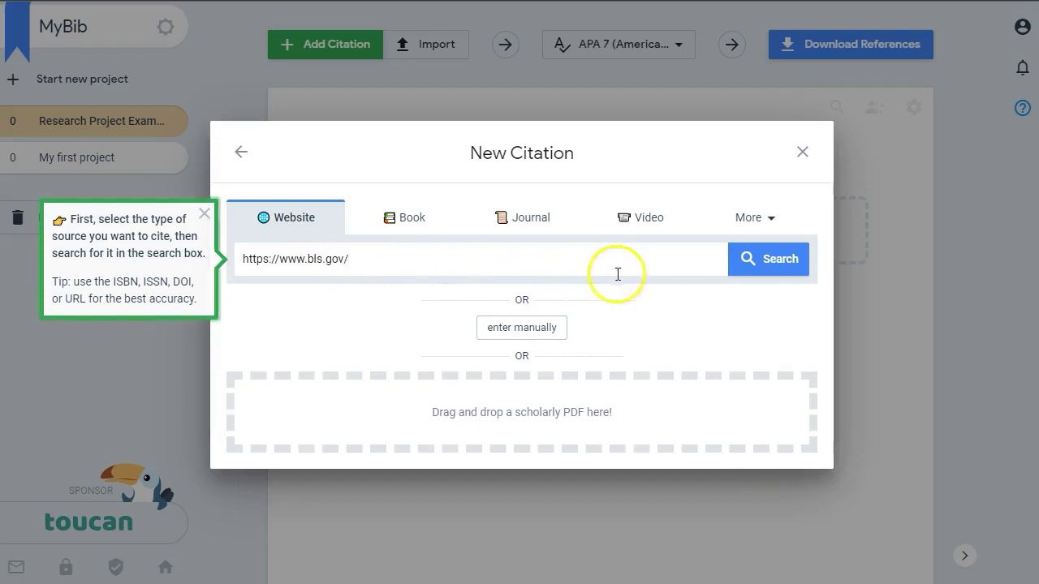
{"action": "left_click", "coordinate": [763, 267]}
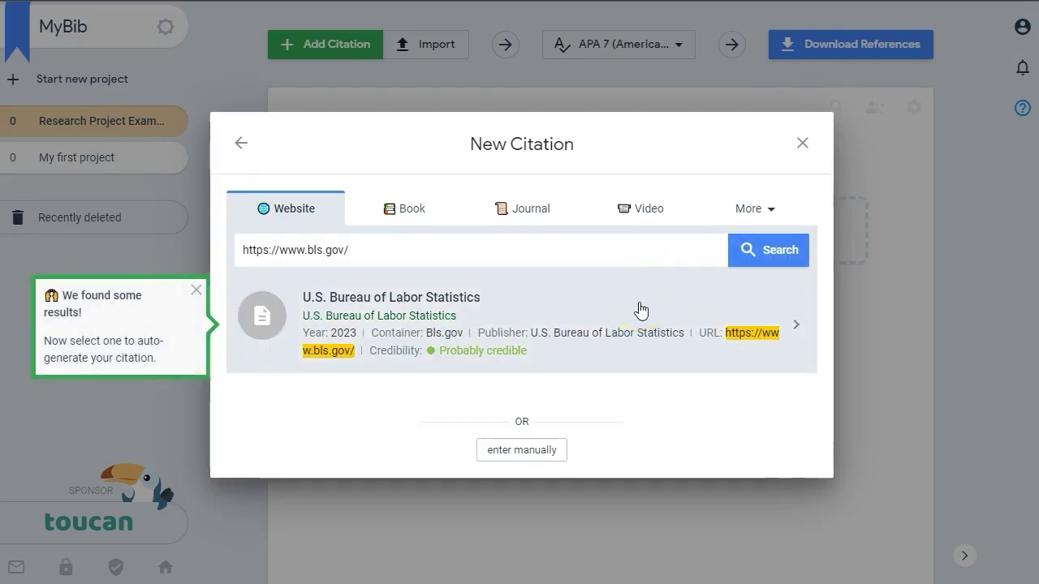
Switch the source type to Journal and search for "Environmental Factors in Successful Aging: The Potential Impact of Air Pollution".
{"action": "left_click", "coordinate": [531, 209]}
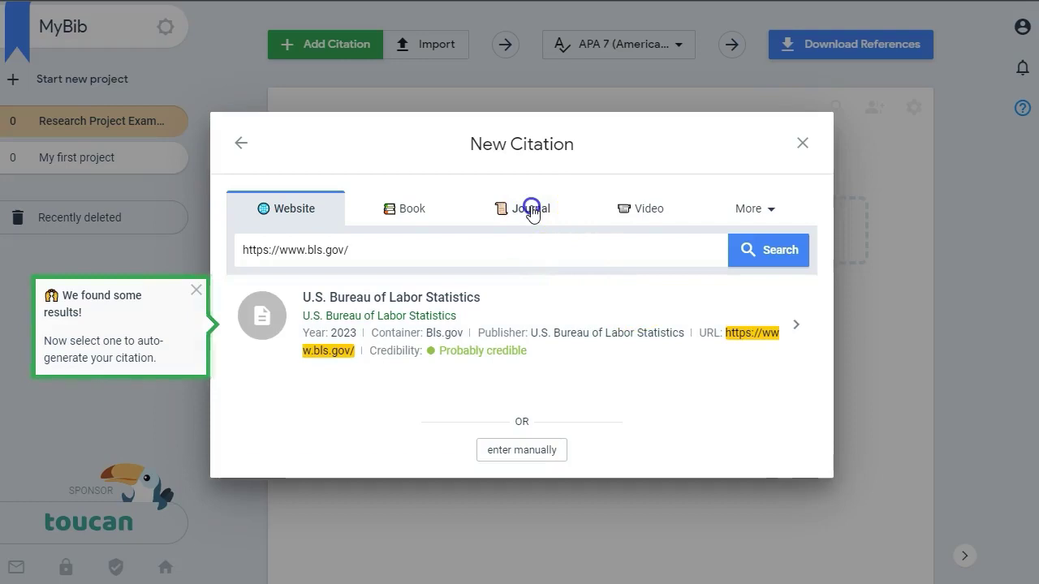
{"action": "left_click_drag", "start_coordinate": [471, 257], "coordinate": [234, 258]}
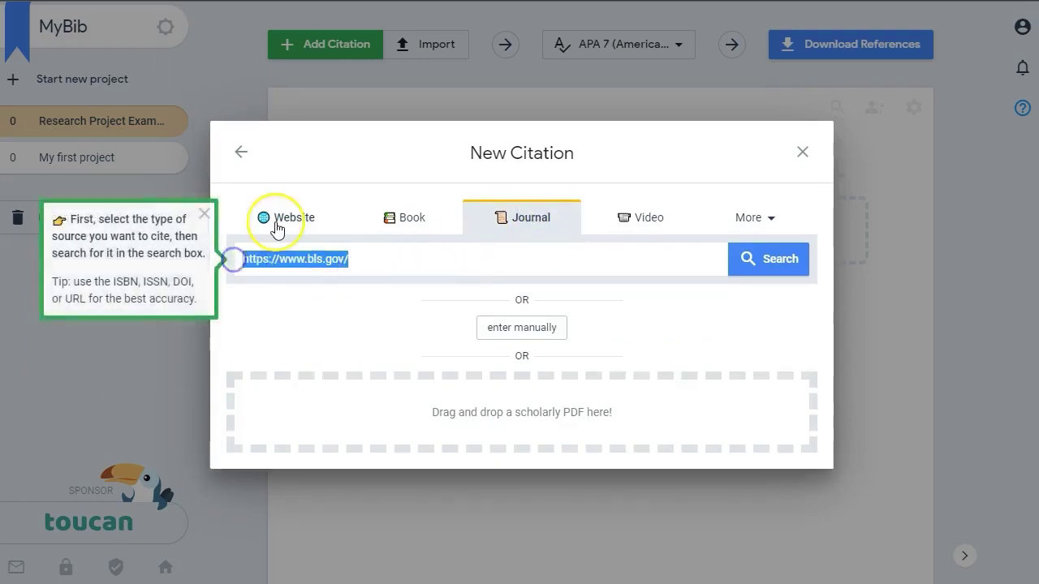
{"action": "key", "text": "BackSpace"}
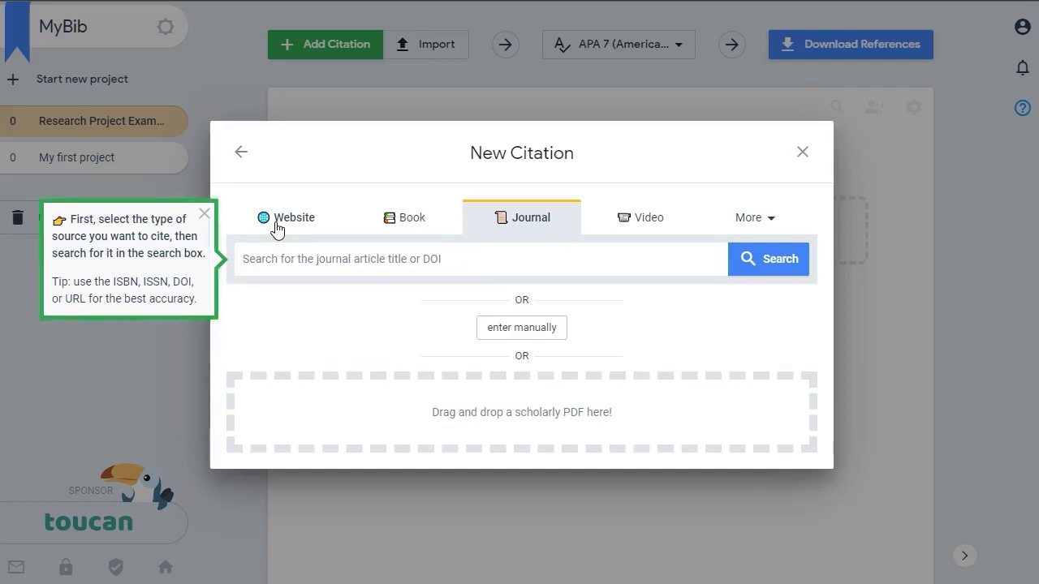
{"action": "type", "text": "Environmental Factors in Succes"}
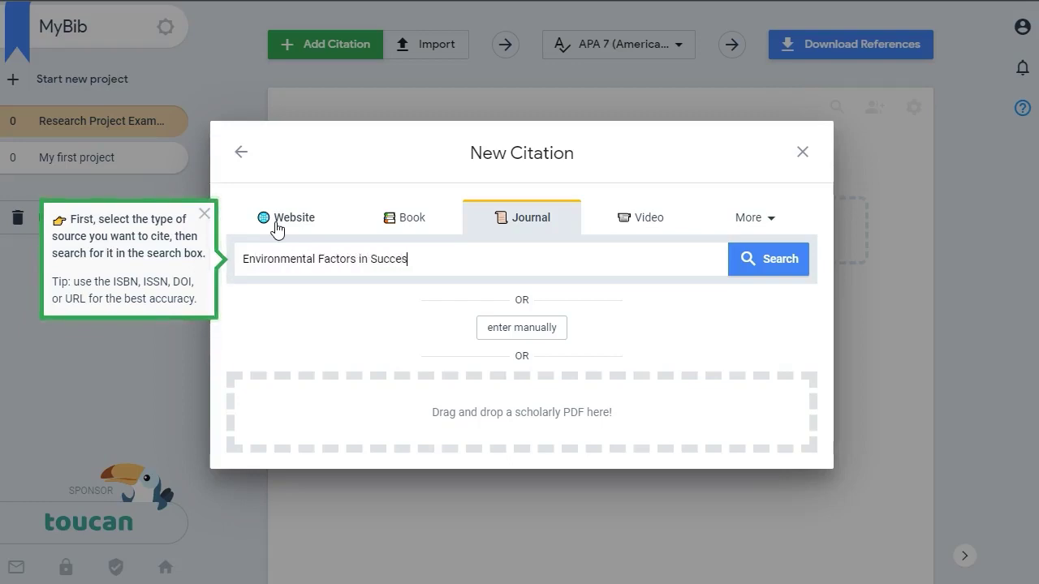
{"action": "type", "text": "sful Aging: The Potential "}
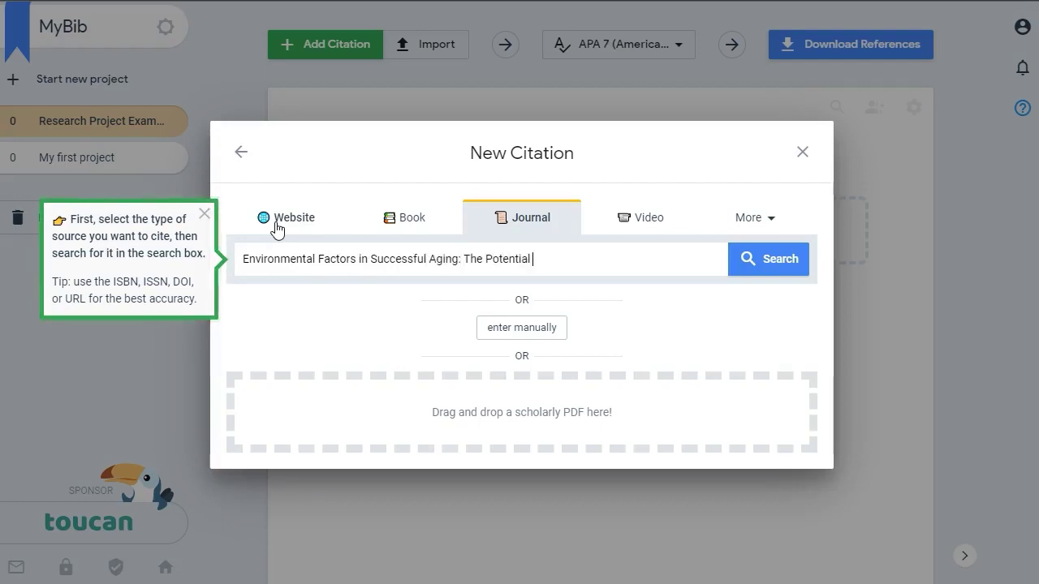
{"action": "type", "text": "Impact of Air Pollution"}
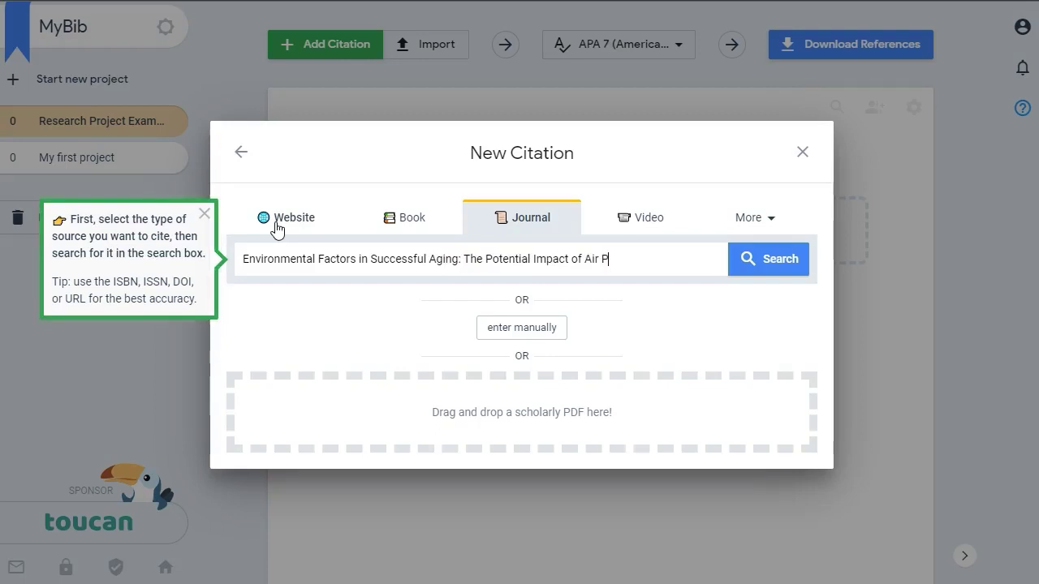
{"action": "left_click", "coordinate": [771, 268]}
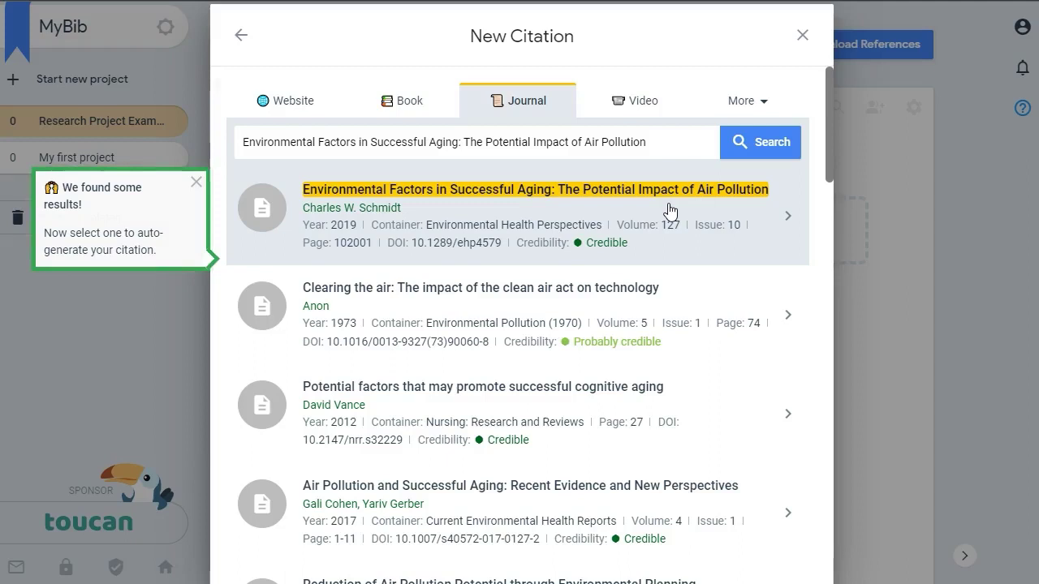
Choose the 2019 Environmental Health Perspectives article matching the searched title, review its details and save the citation to the project.
{"action": "left_click", "coordinate": [670, 211]}
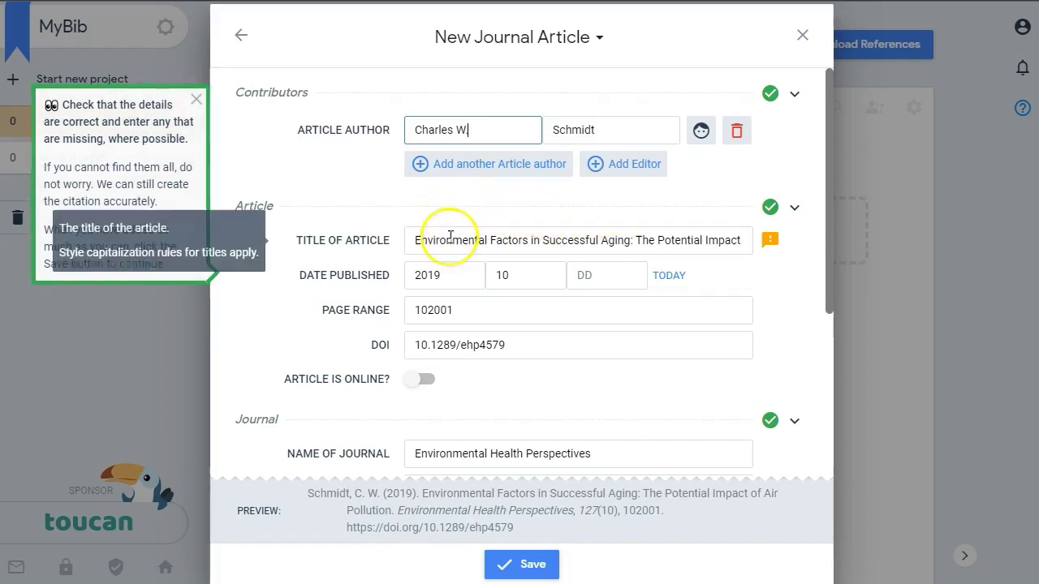
{"action": "left_click", "coordinate": [448, 241]}
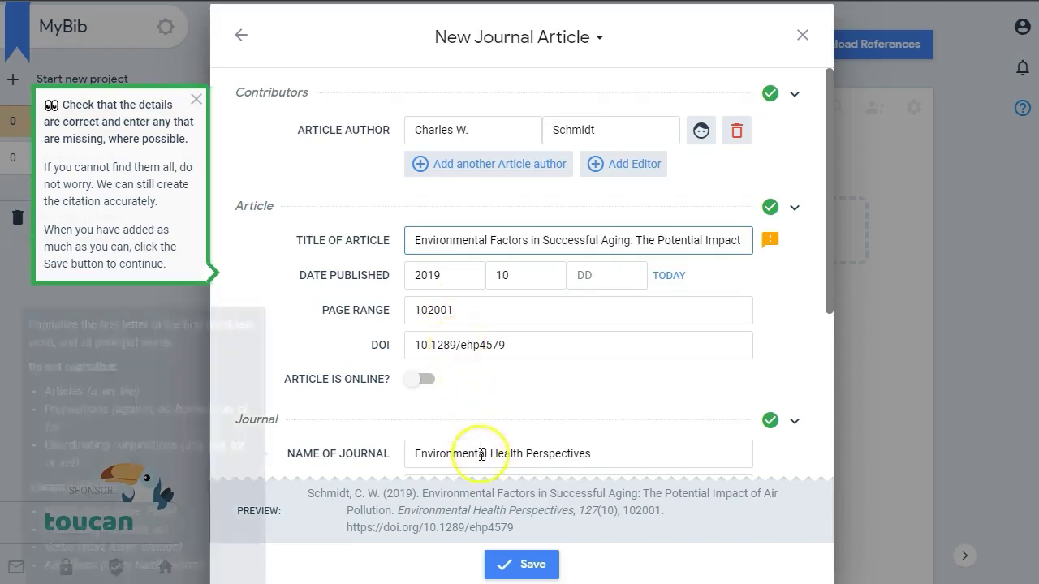
{"action": "left_click", "coordinate": [501, 560]}
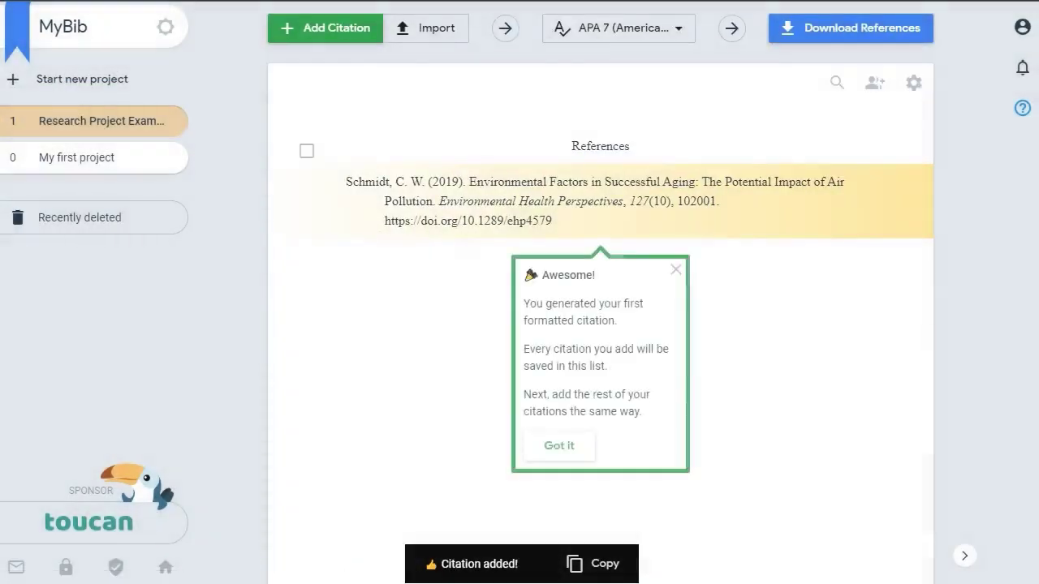
Copy the in-text citation of the saved journal article, formatted for Google Docs.
{"action": "mouse_move", "coordinate": [872, 204]}
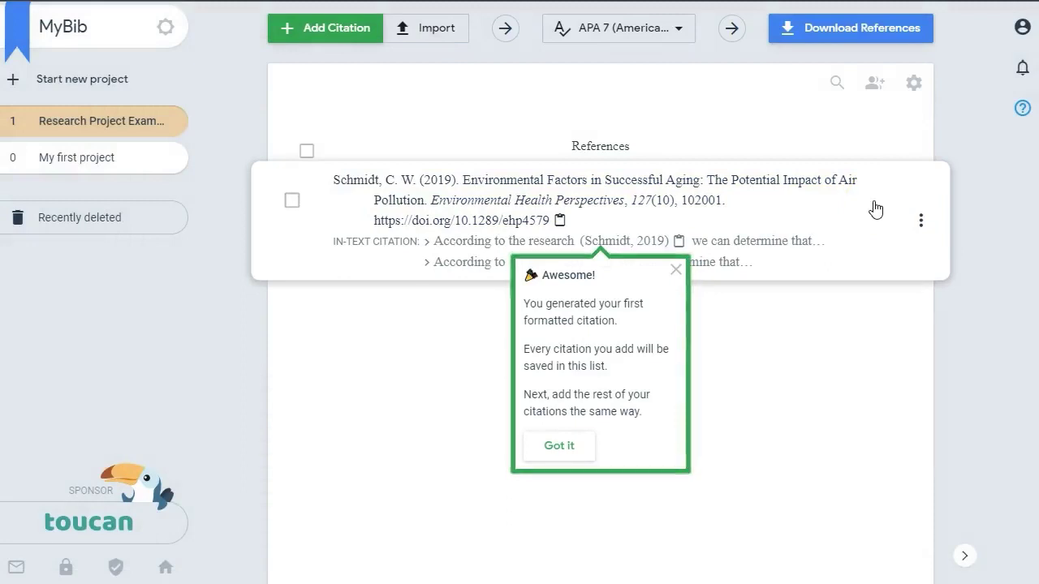
{"action": "left_click", "coordinate": [909, 232]}
{"action": "left_click", "coordinate": [921, 221]}
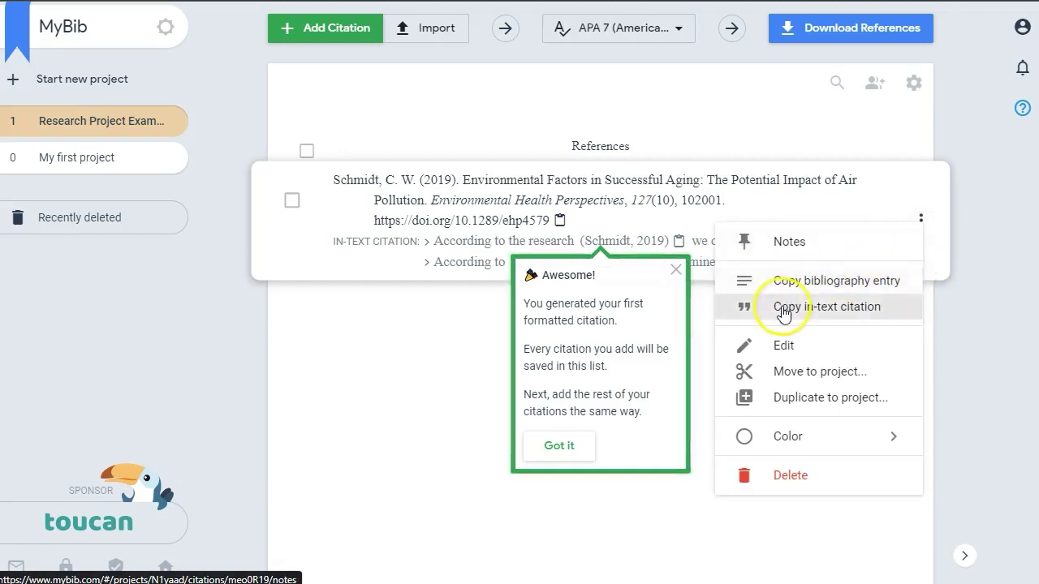
{"action": "left_click", "coordinate": [874, 312]}
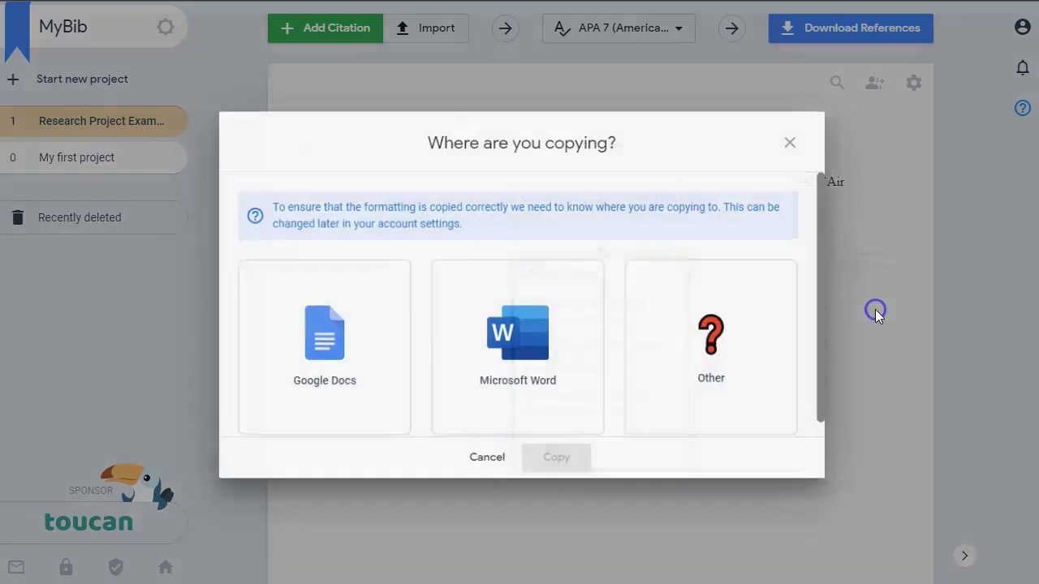
{"action": "left_click", "coordinate": [308, 349]}
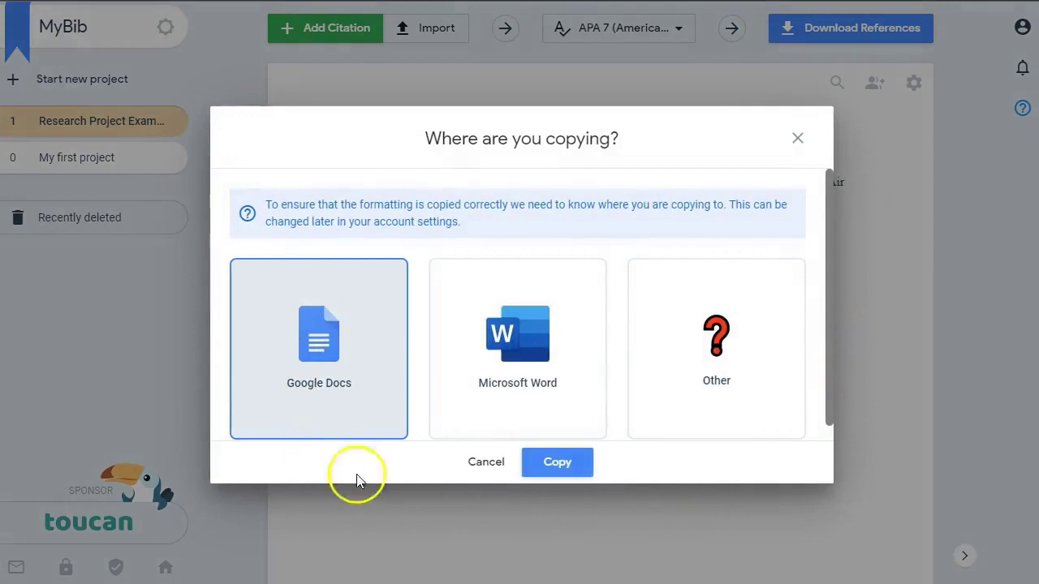
{"action": "left_click", "coordinate": [582, 462]}
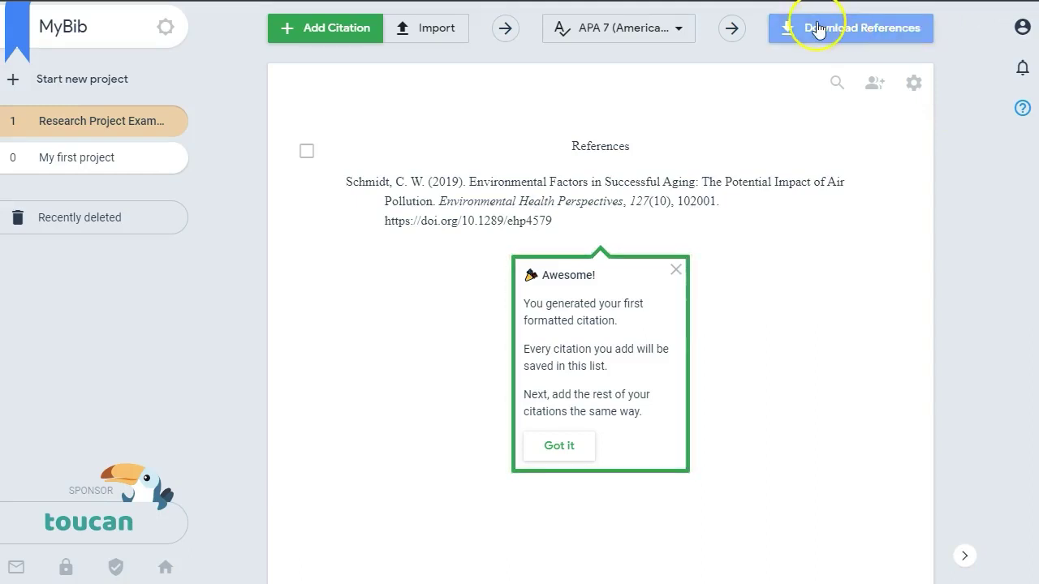
Open the download options for the project's reference list.
{"action": "left_click", "coordinate": [817, 27]}
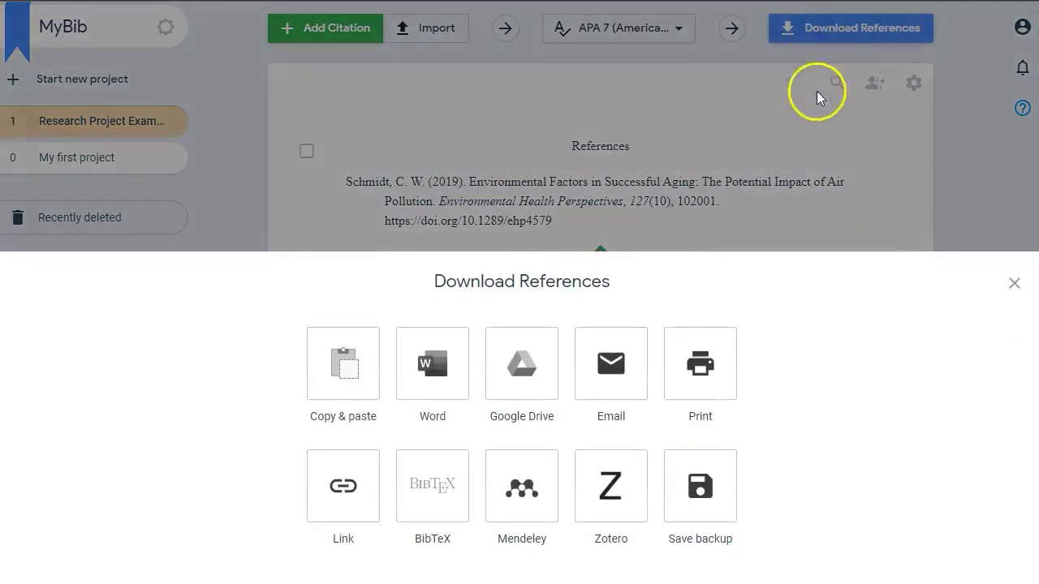